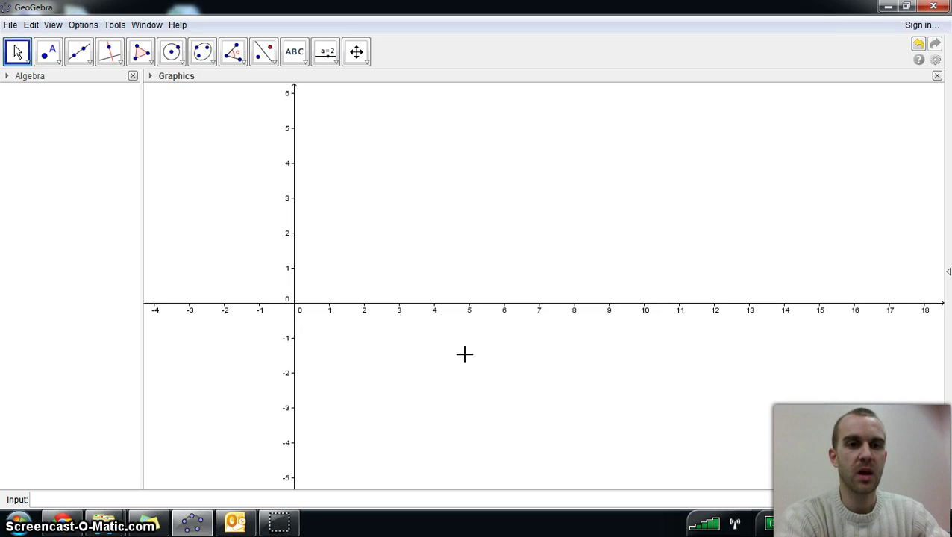
# - Expand the Graphics panel's style bar to reveal its axes and grid toggles
pyautogui.click(290, 340)
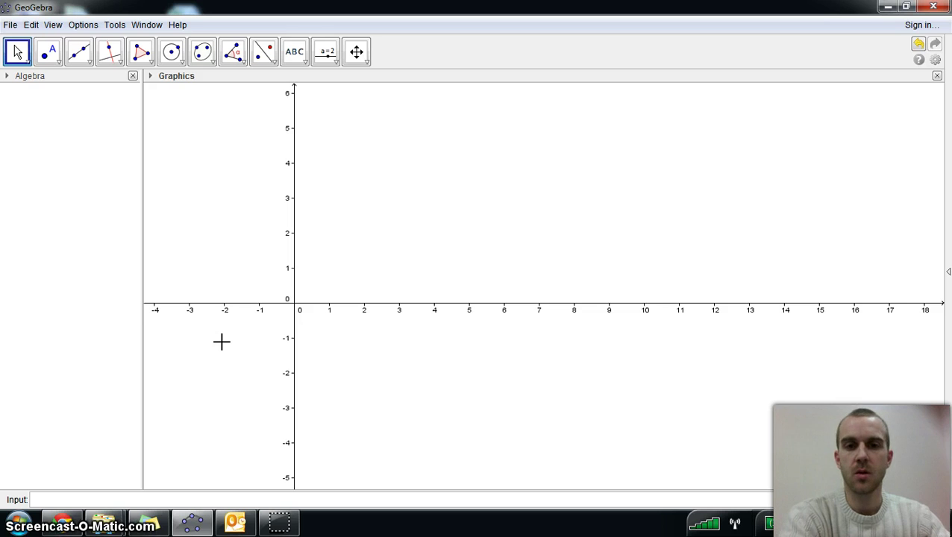
pyautogui.click(226, 172)
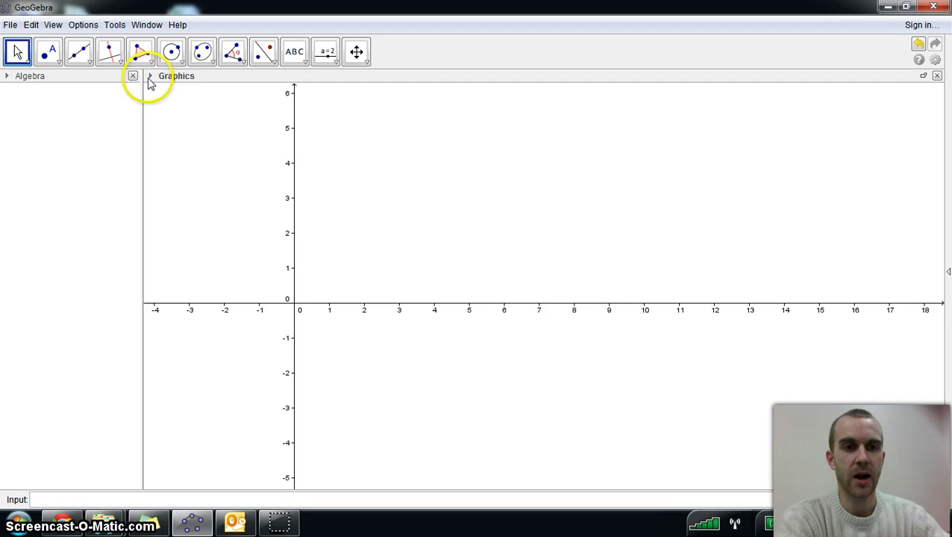
# - Toggle the axes and grid on and off, finishing with both hidden
pyautogui.click(150, 77)
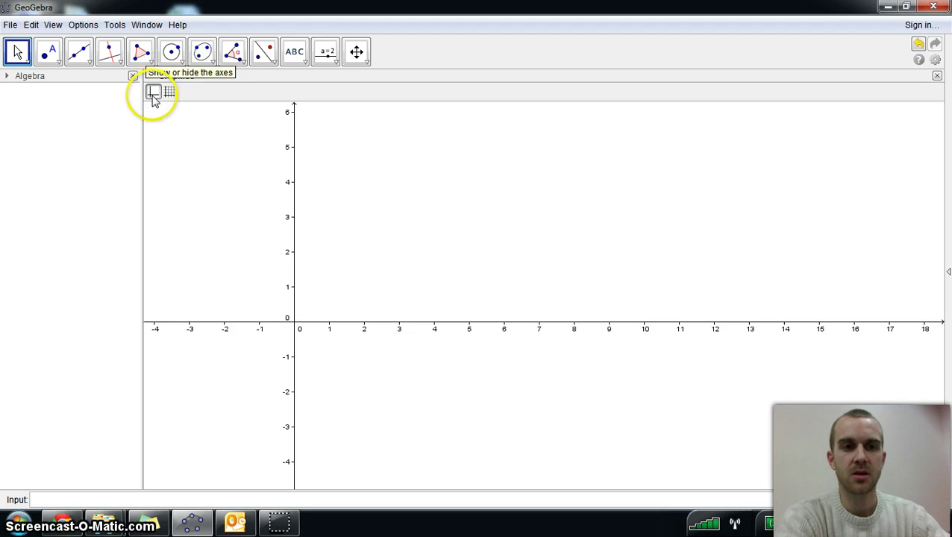
pyautogui.click(153, 93)
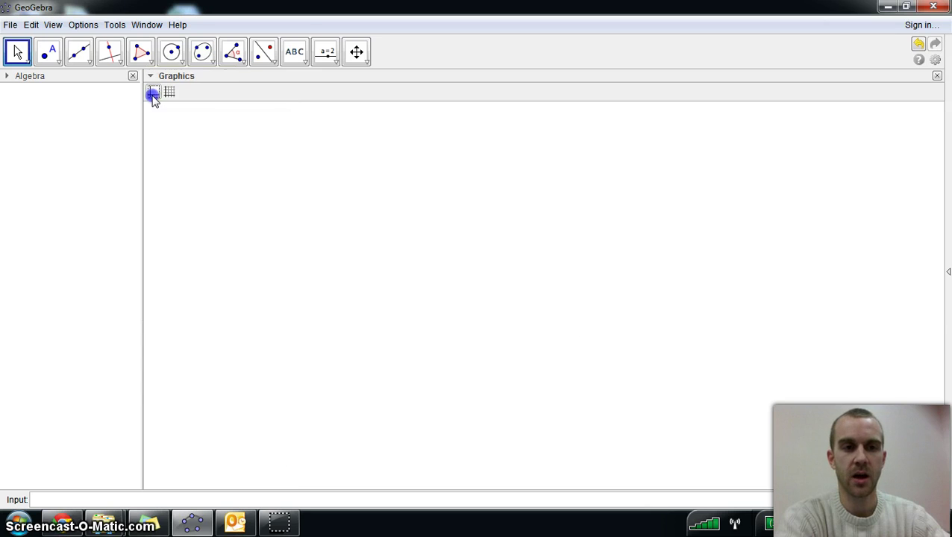
pyautogui.click(153, 92)
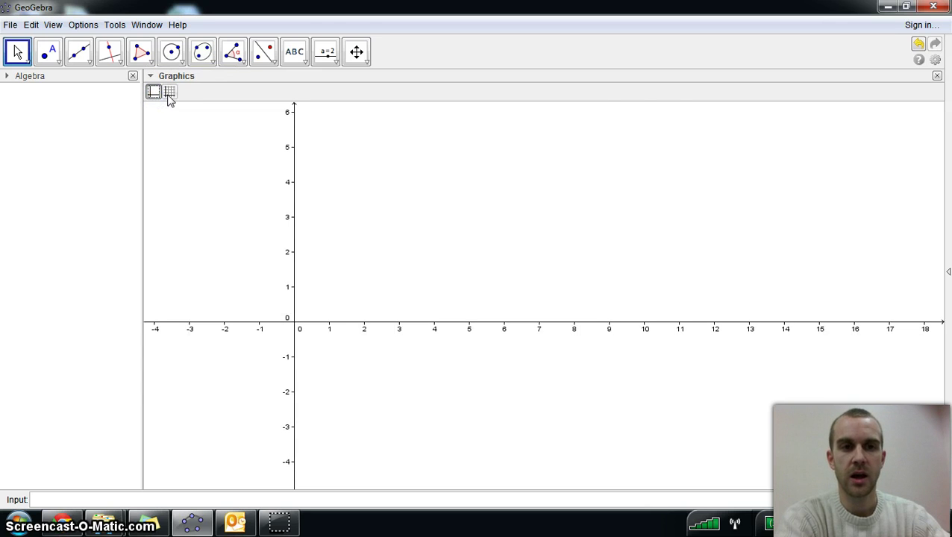
pyautogui.click(170, 92)
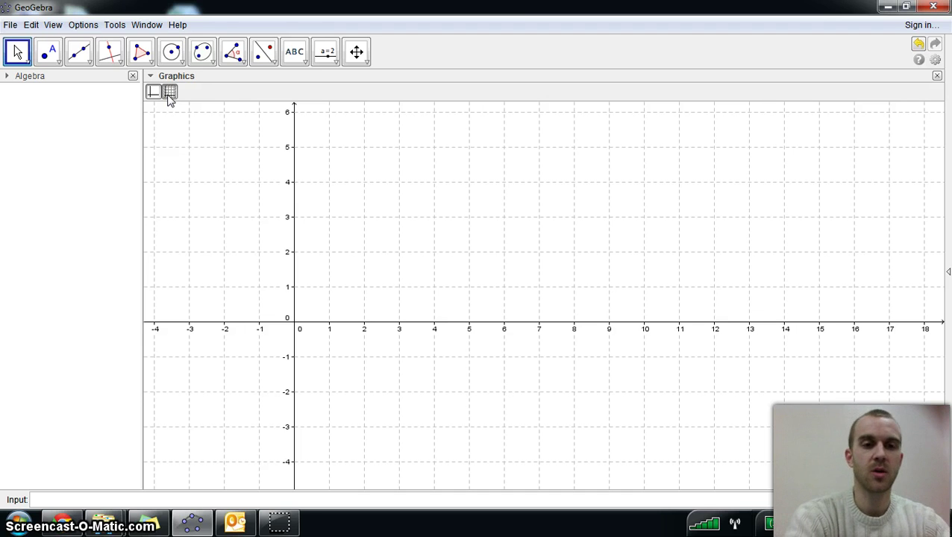
pyautogui.click(170, 94)
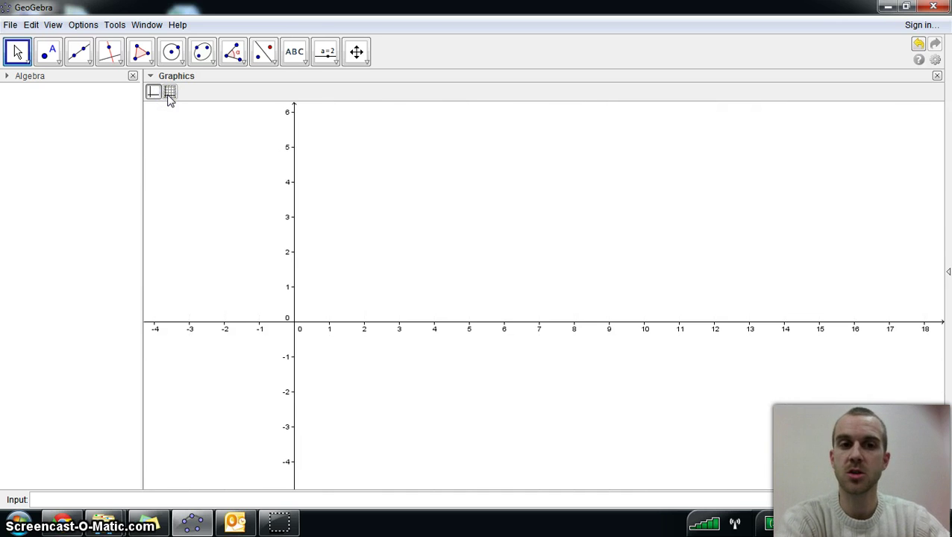
pyautogui.click(153, 92)
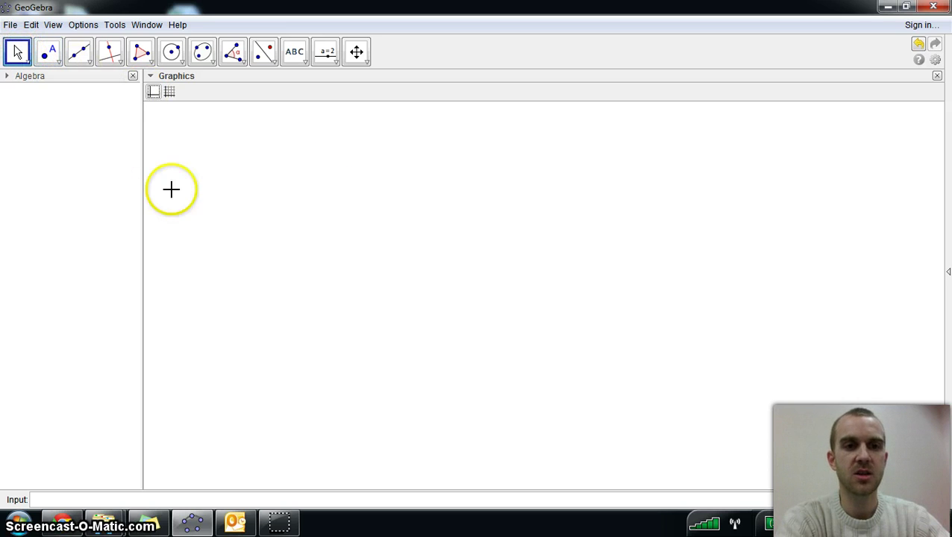
# - Browse the Move, Point, Line, Perpendicular and Circle tool flyouts, ending on the Polygon tools
pyautogui.click(27, 64)
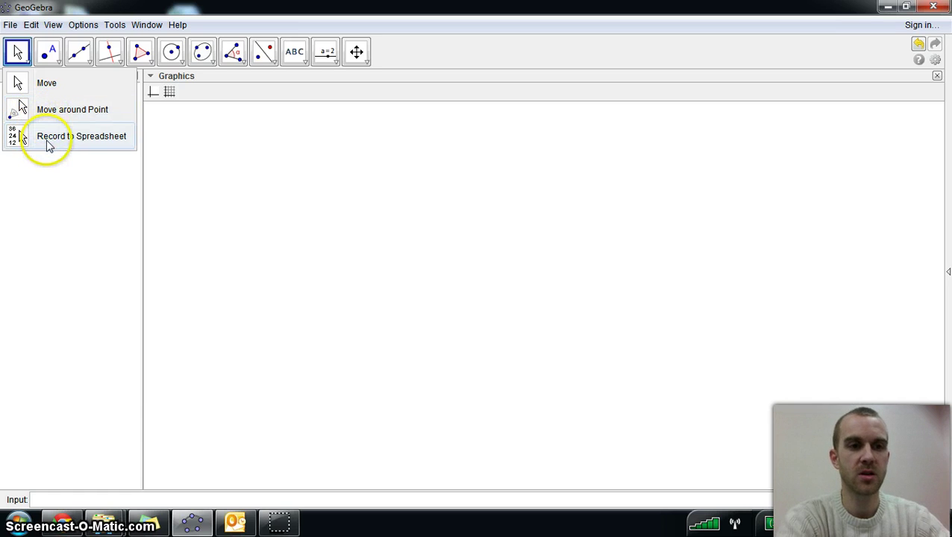
pyautogui.click(47, 53)
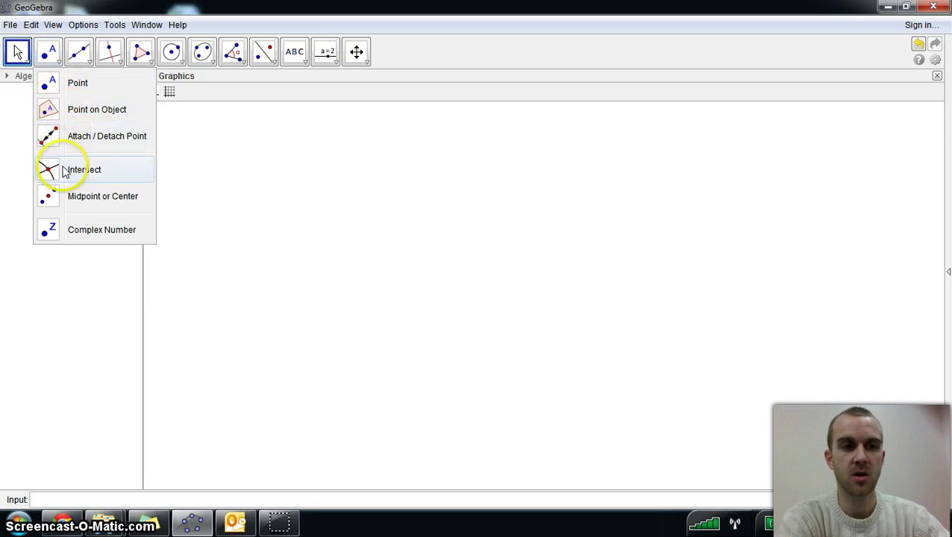
pyautogui.click(79, 53)
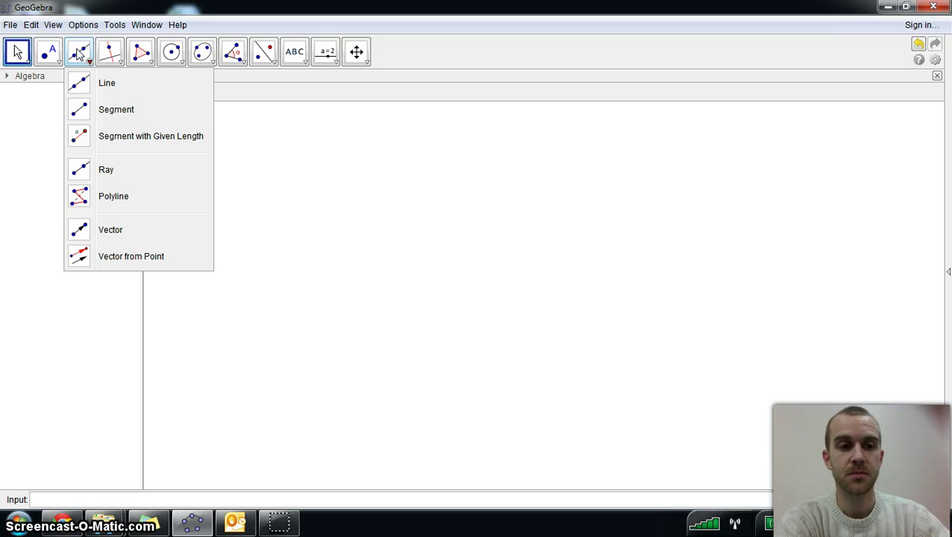
pyautogui.click(109, 58)
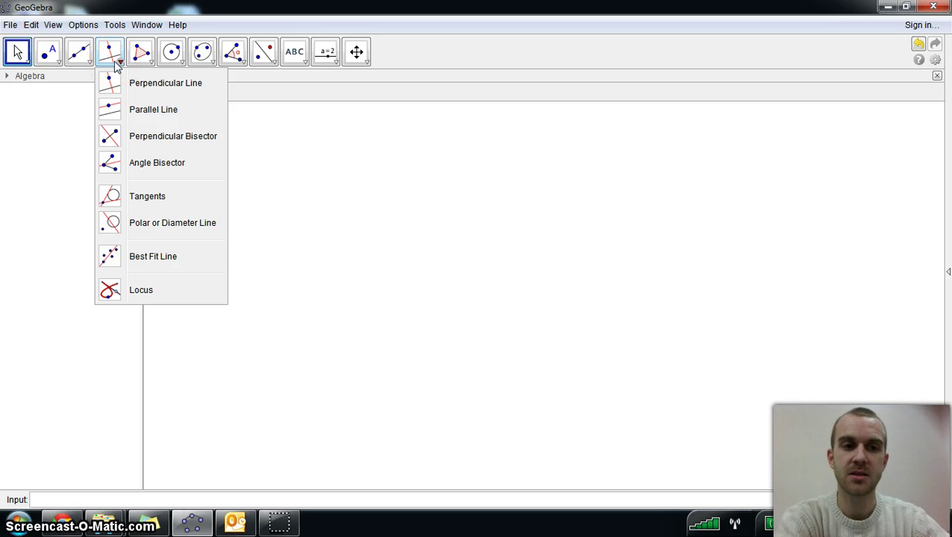
pyautogui.click(170, 53)
pyautogui.click(149, 60)
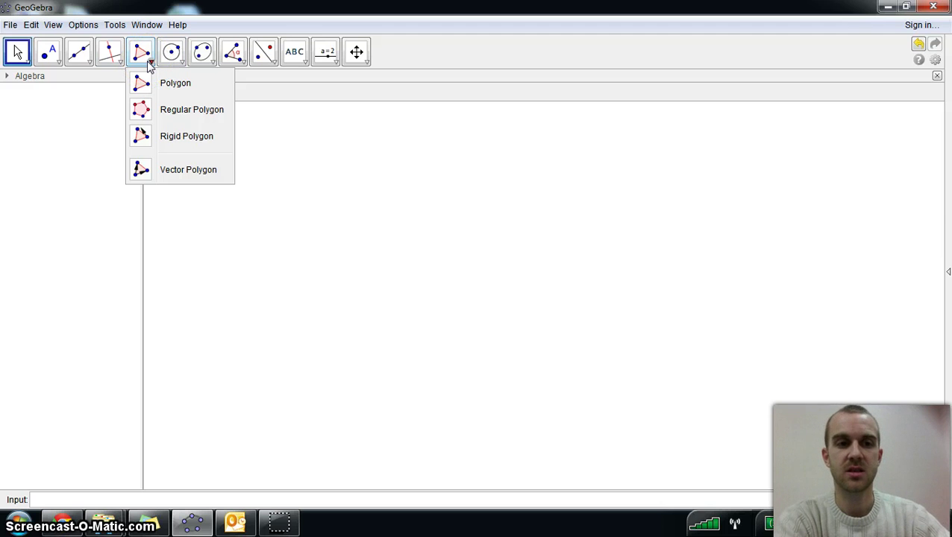
# - Browse the Circle, Conic, Angle, Transformation, Text, Slider and Move Graphics View tool flyouts
pyautogui.click(170, 58)
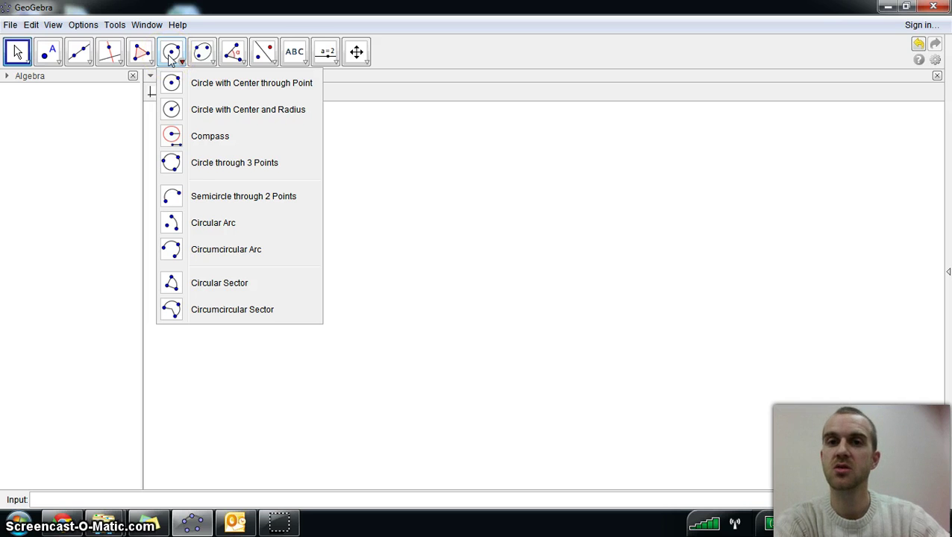
pyautogui.click(205, 56)
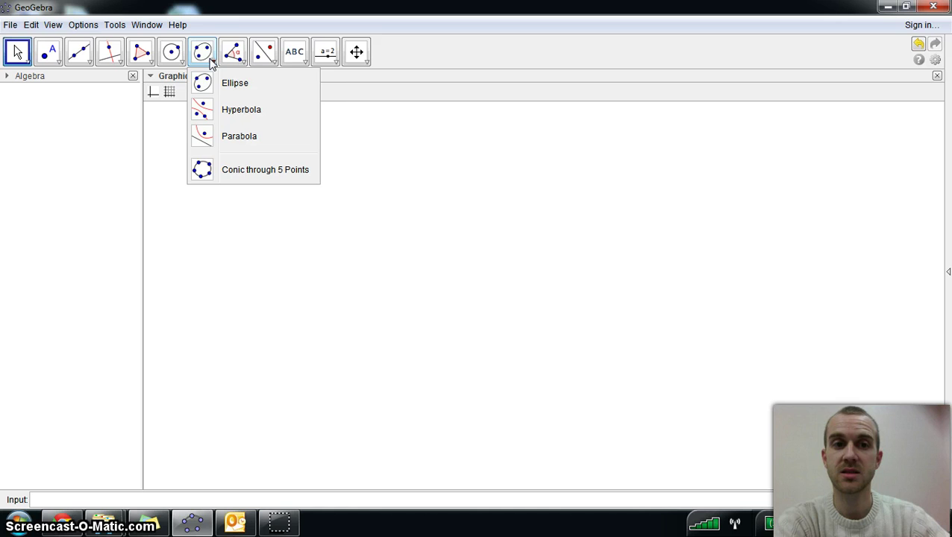
pyautogui.click(231, 58)
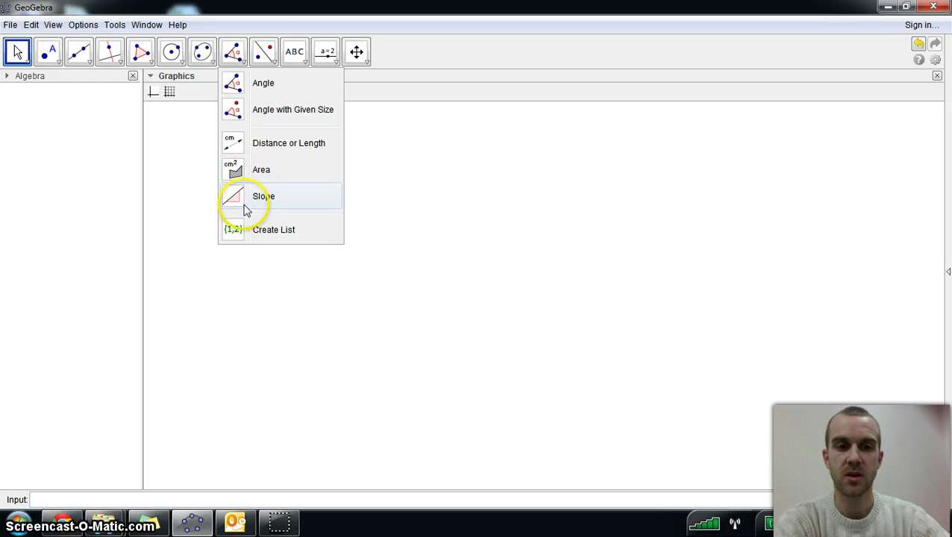
pyautogui.click(259, 69)
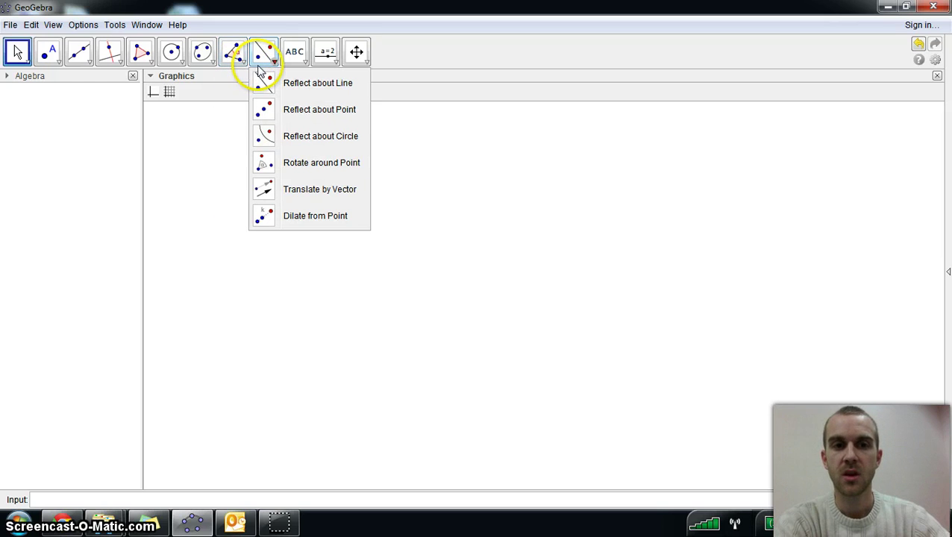
pyautogui.click(294, 54)
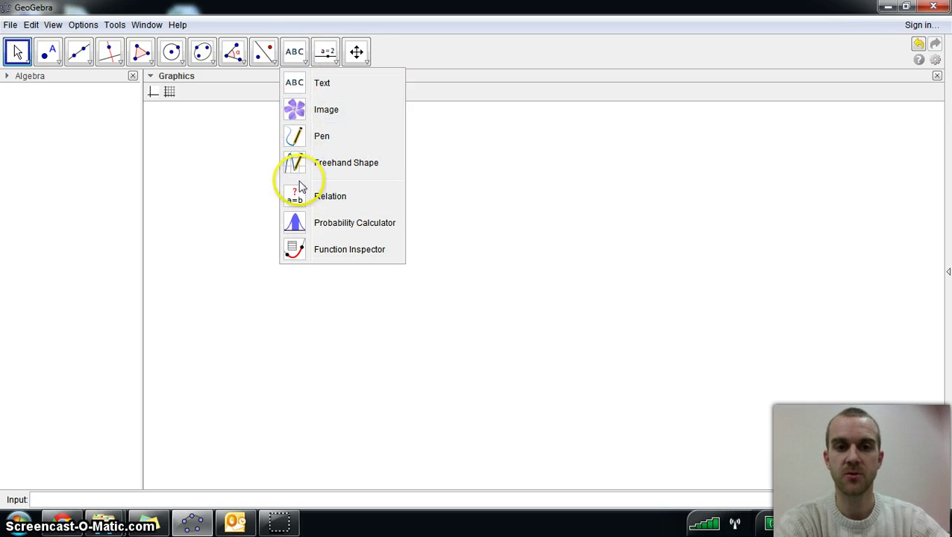
pyautogui.click(325, 57)
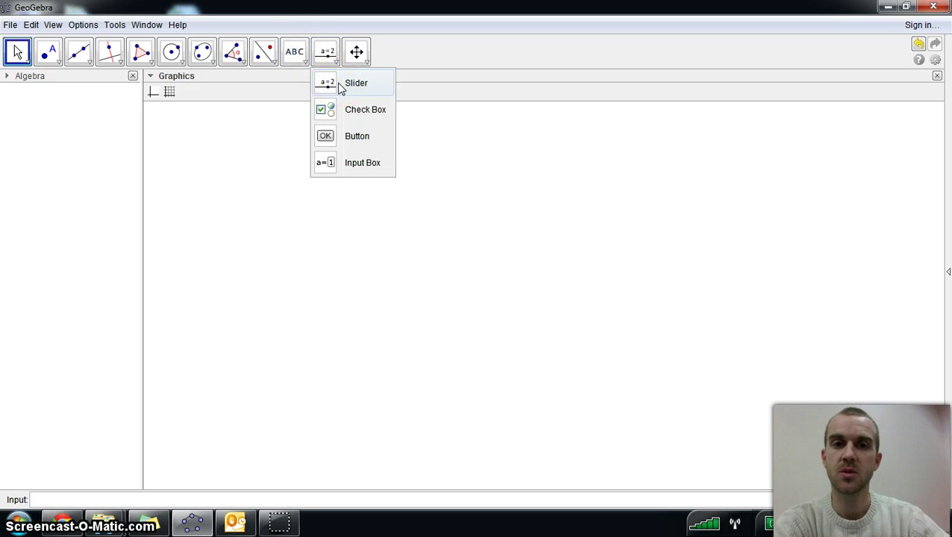
pyautogui.moveTo(351, 53); pyautogui.dragTo(361, 87)
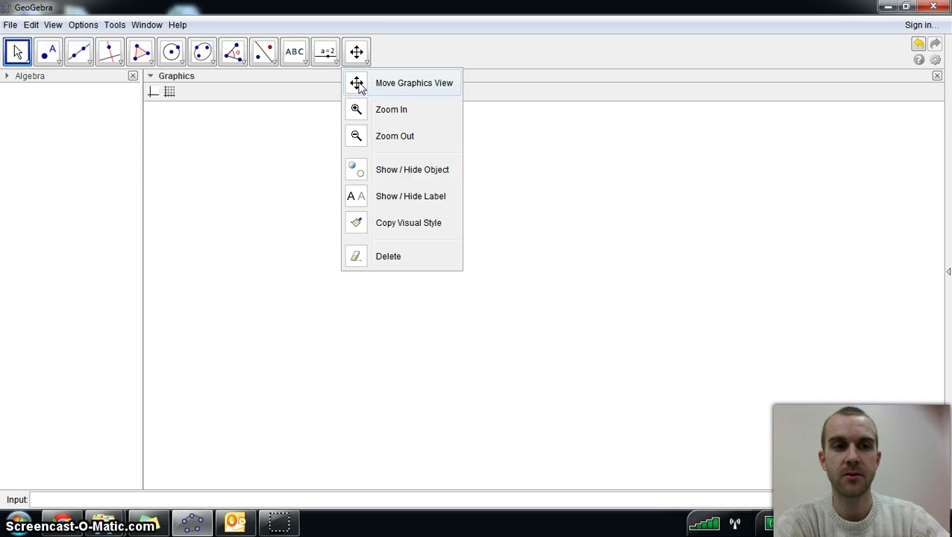
# - Look through the File menu and its Export submenu, ending with the Tools menu open
pyautogui.click(79, 52)
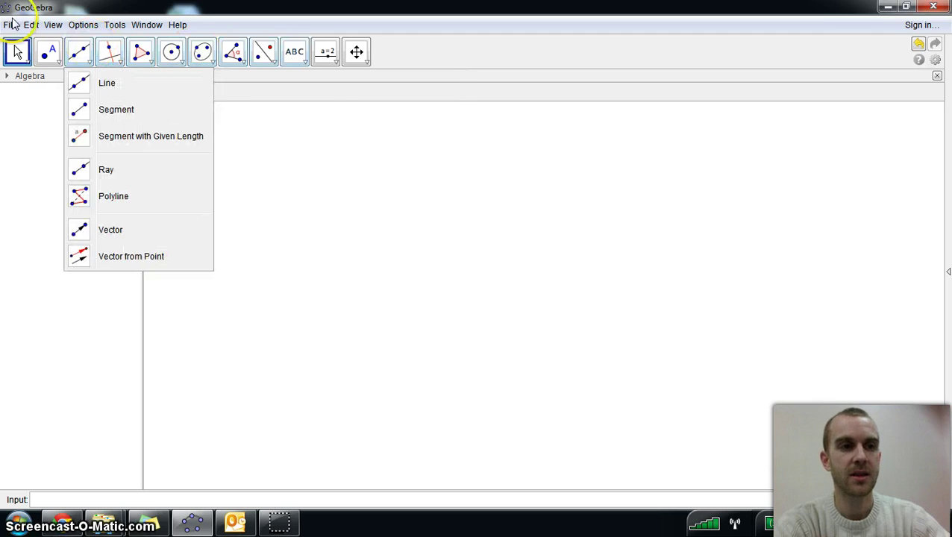
pyautogui.click(10, 25)
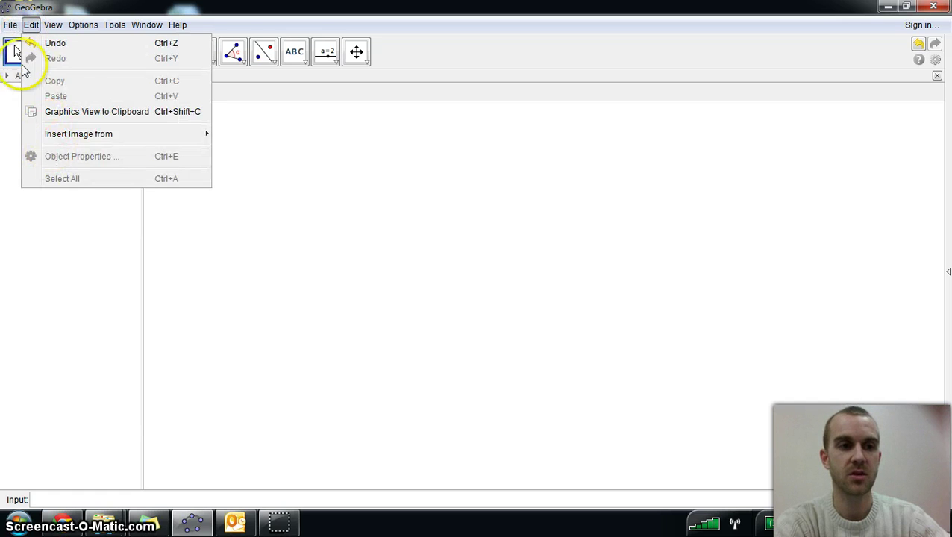
pyautogui.moveTo(42, 182)
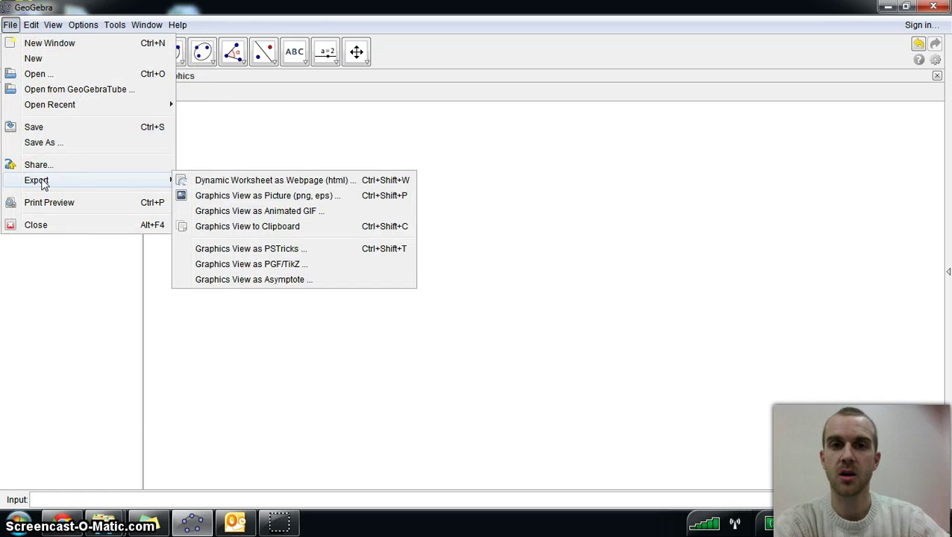
pyautogui.moveTo(29, 23)
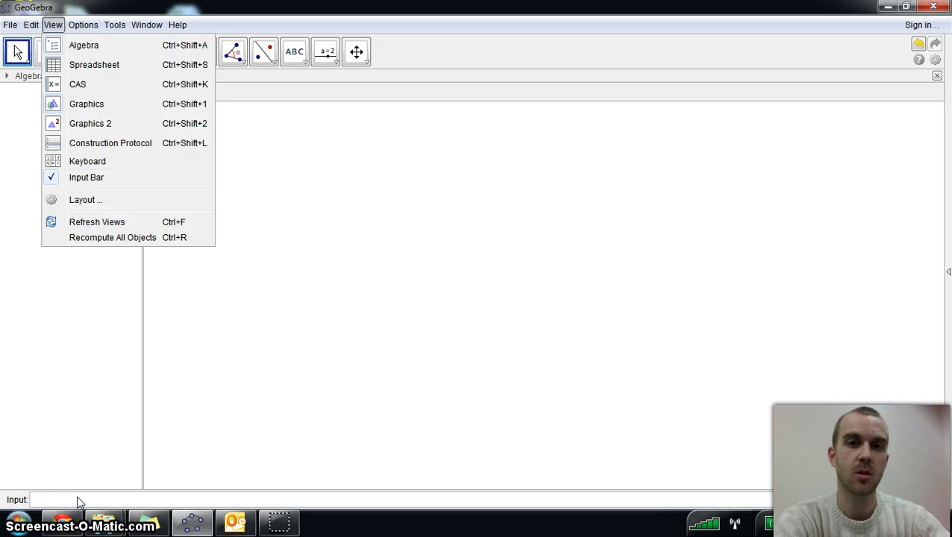
pyautogui.click(112, 25)
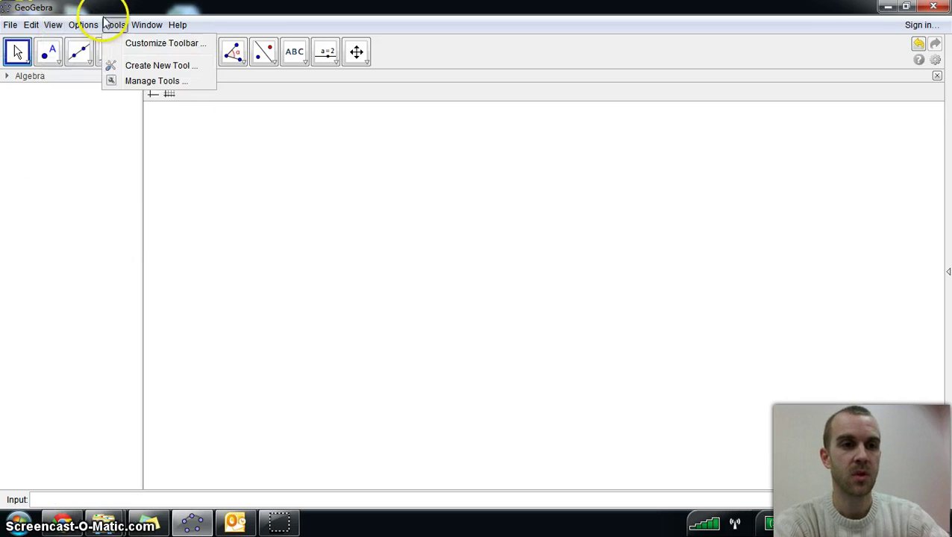
# - Browse the Options menu's font size, labeling and language settings
pyautogui.click(79, 25)
pyautogui.moveTo(91, 45)
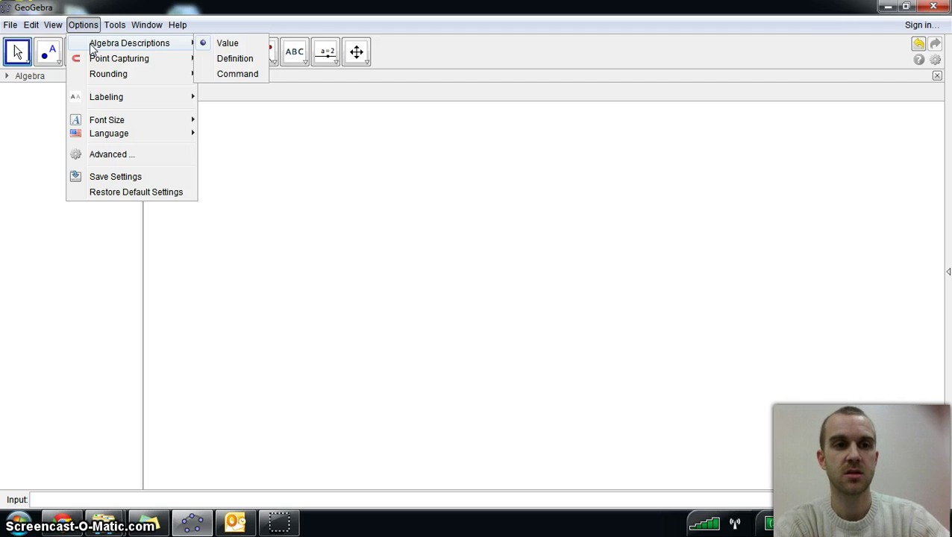
pyautogui.moveTo(95, 63)
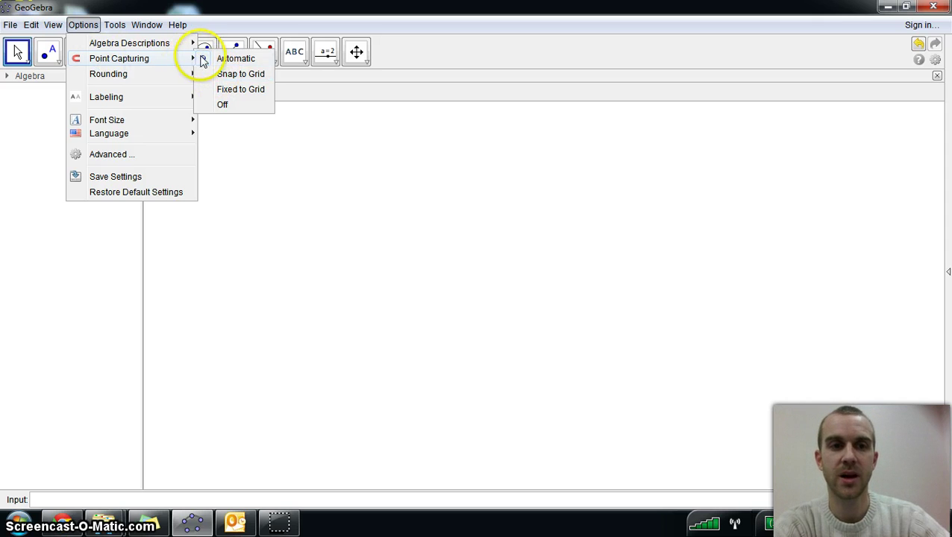
pyautogui.moveTo(153, 79)
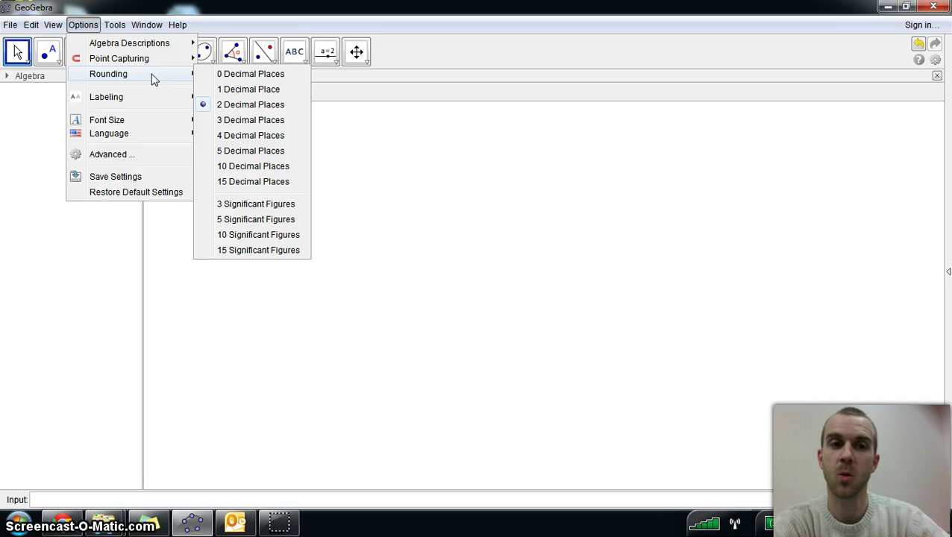
pyautogui.click(145, 96)
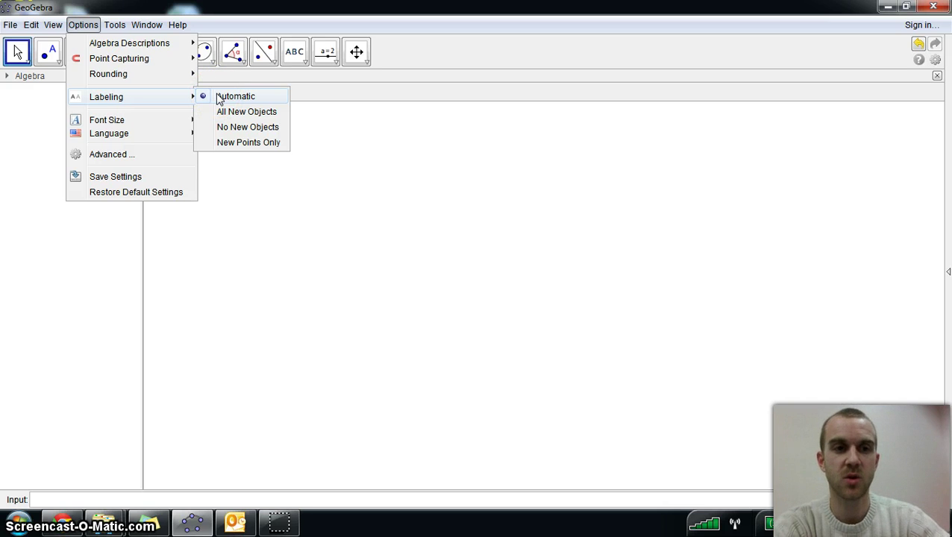
pyautogui.click(153, 131)
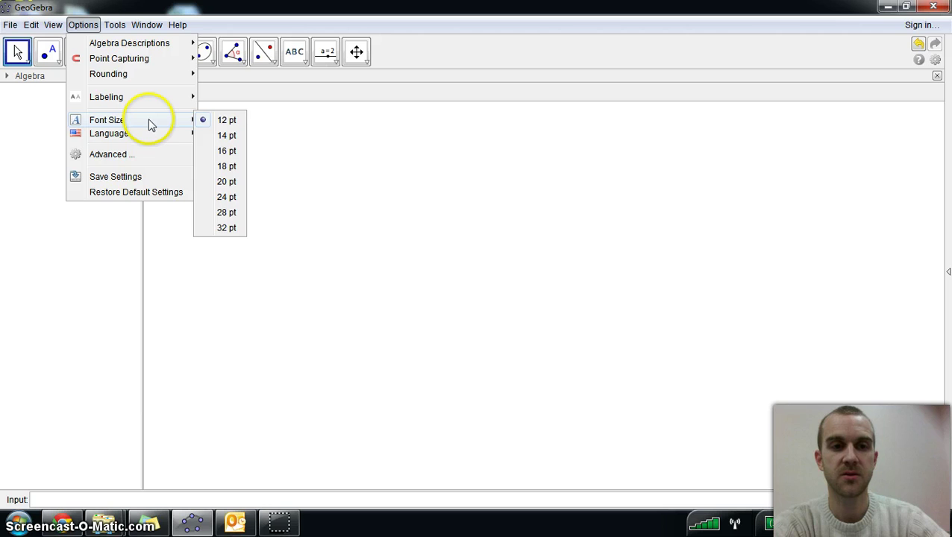
pyautogui.moveTo(147, 139)
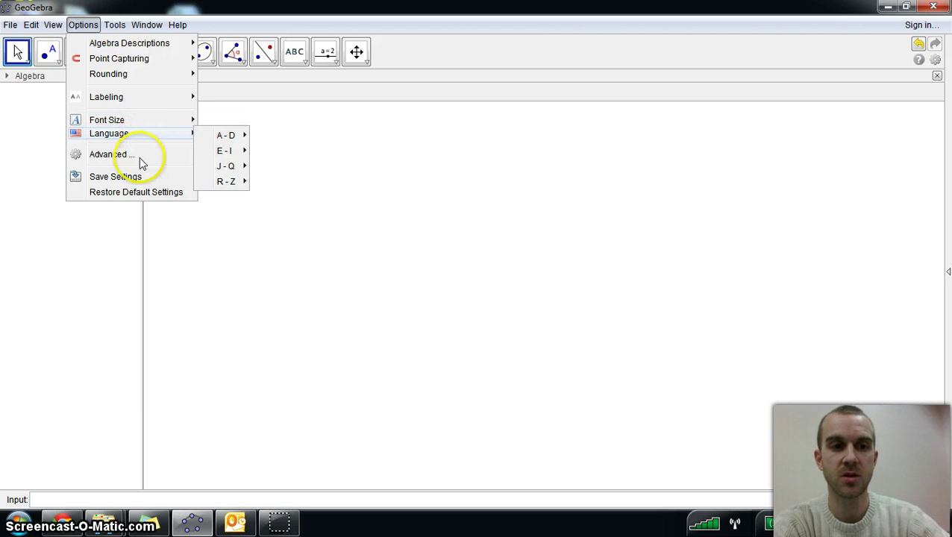
# - Look through the Window and Tools menus, ending on the Help menu
pyautogui.click(127, 22)
pyautogui.click(114, 25)
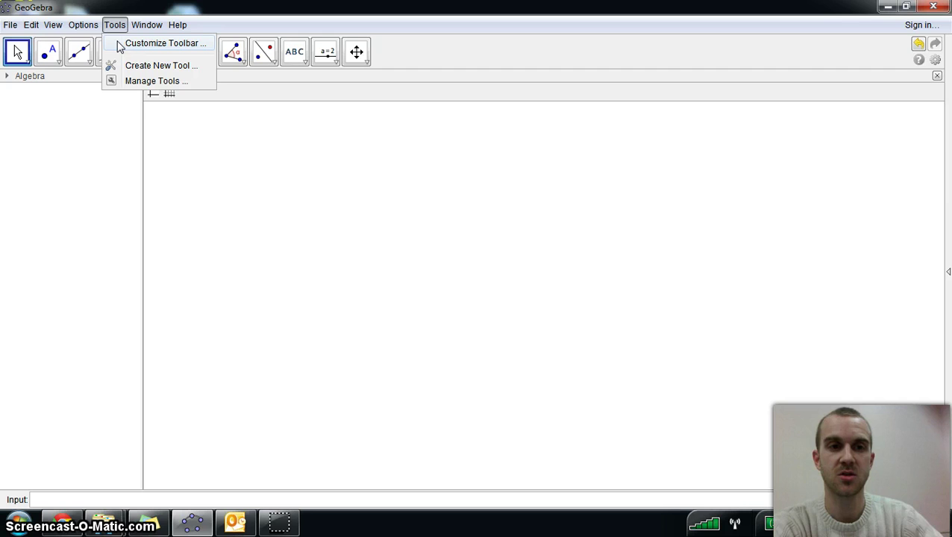
pyautogui.click(136, 30)
pyautogui.click(178, 26)
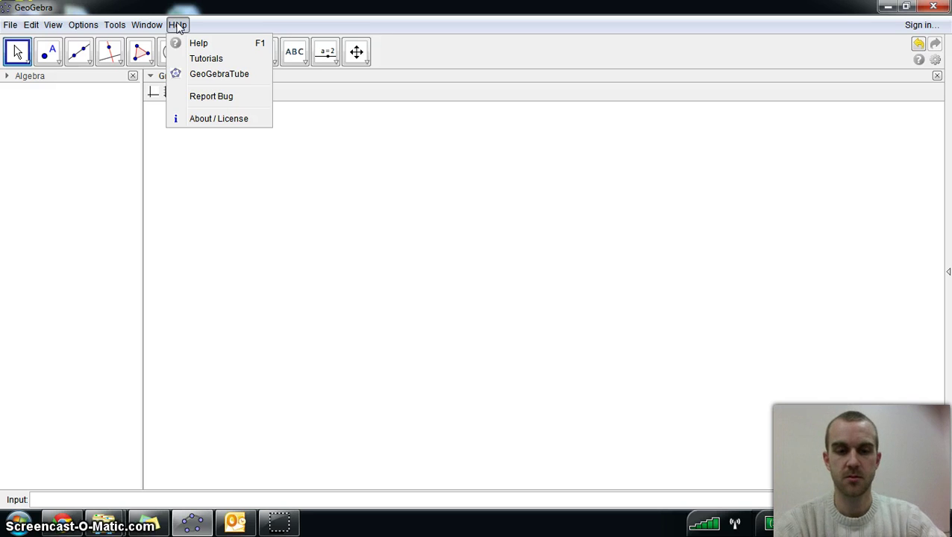
# - Choose the Point tool and place points A, B, C, D and E across the plane
pyautogui.click(47, 55)
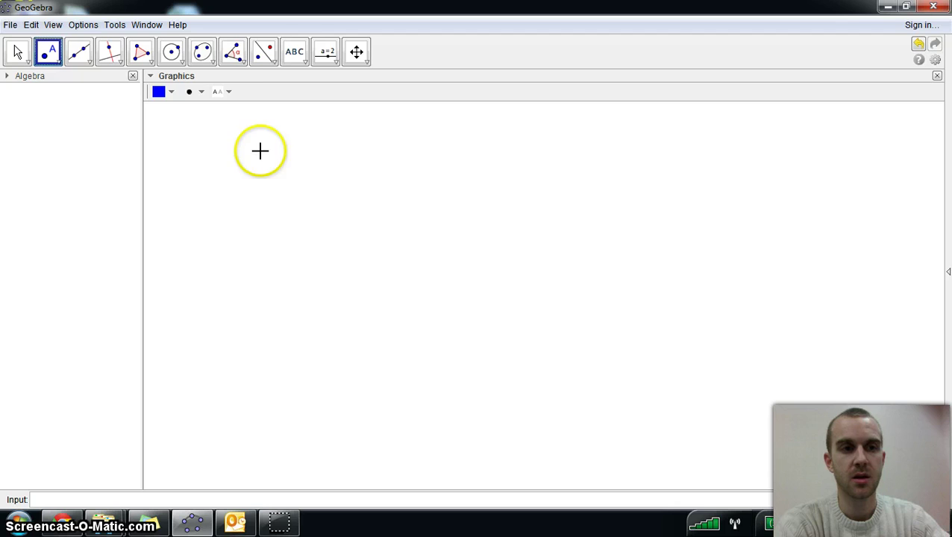
pyautogui.click(48, 56)
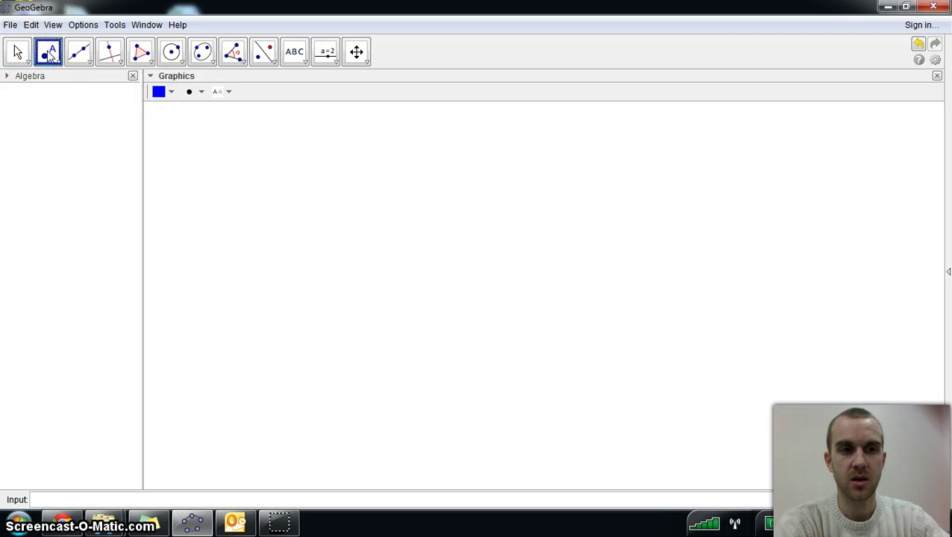
pyautogui.click(50, 58)
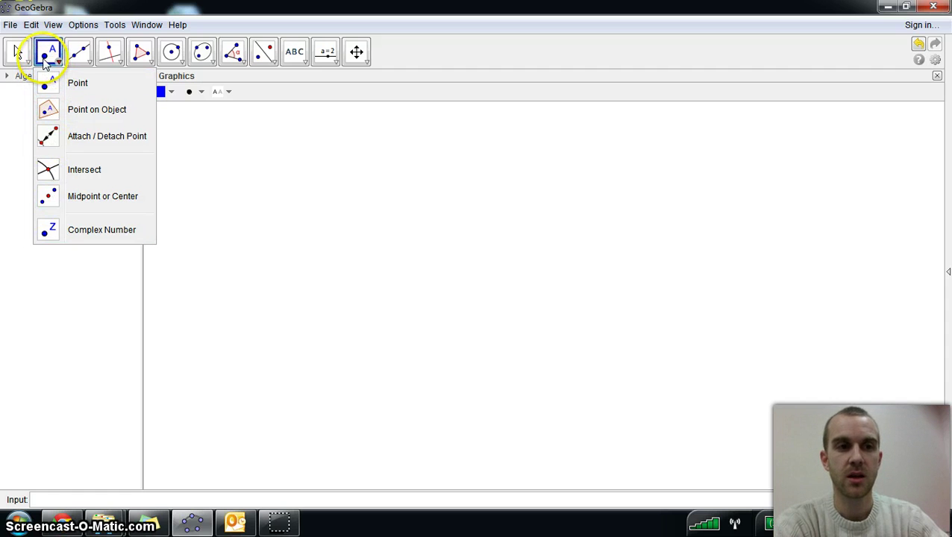
pyautogui.click(343, 193)
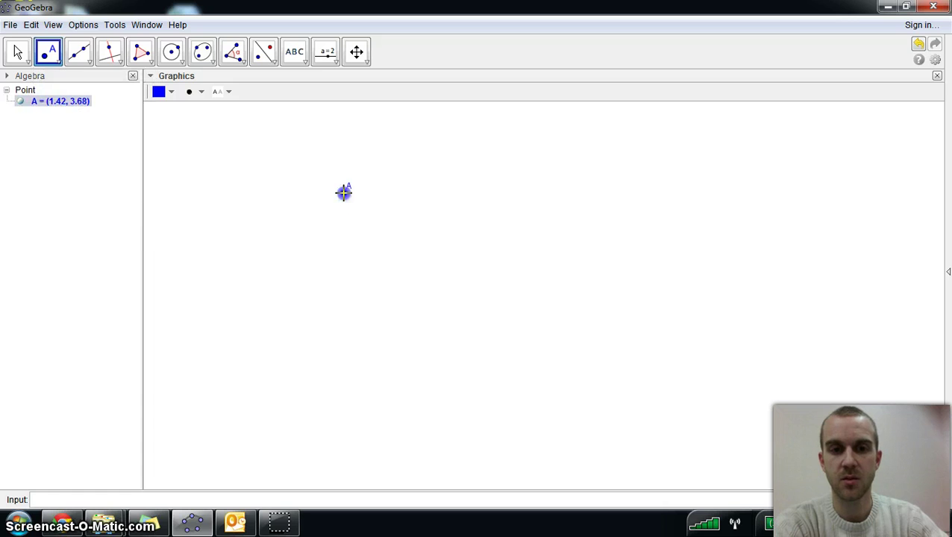
pyautogui.click(421, 164)
pyautogui.click(384, 246)
pyautogui.click(480, 241)
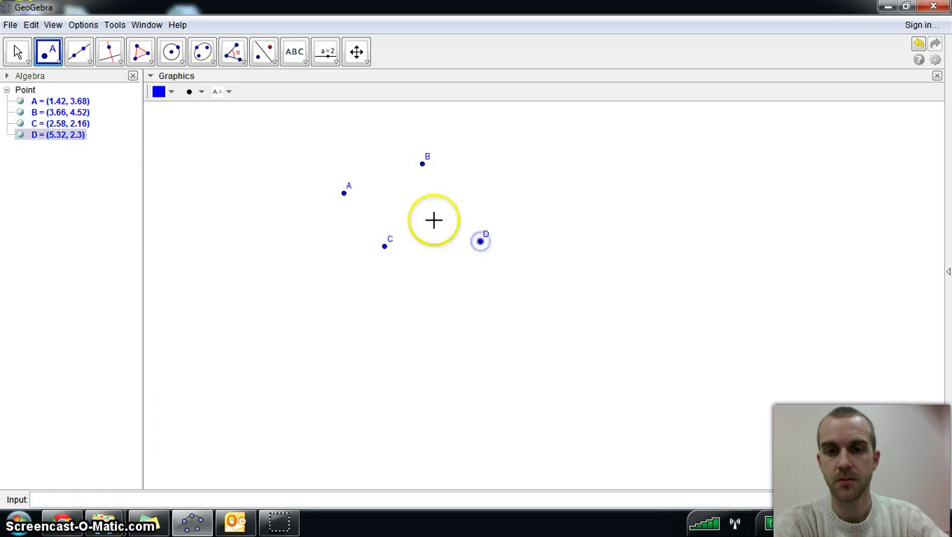
pyautogui.click(433, 219)
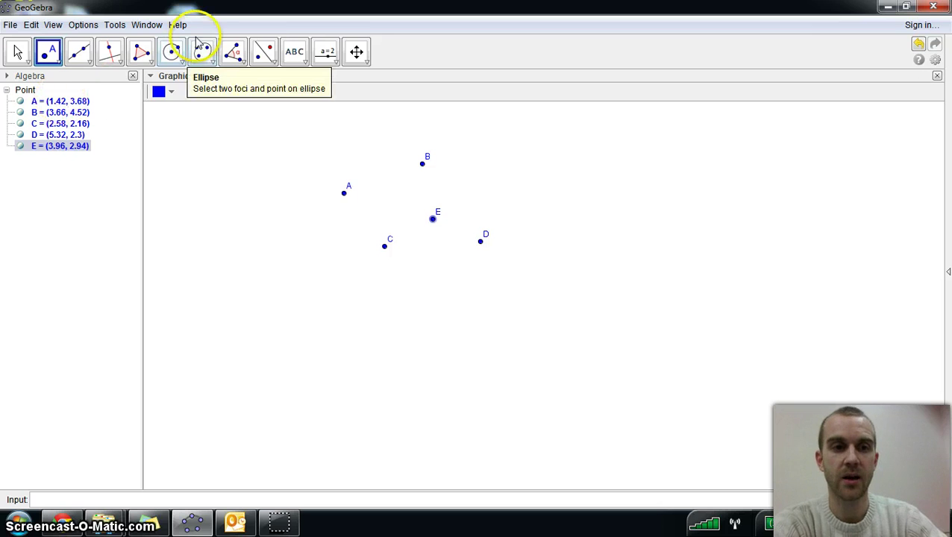
# - Switch to the Move tool and turn the coordinate axes back on
pyautogui.click(151, 77)
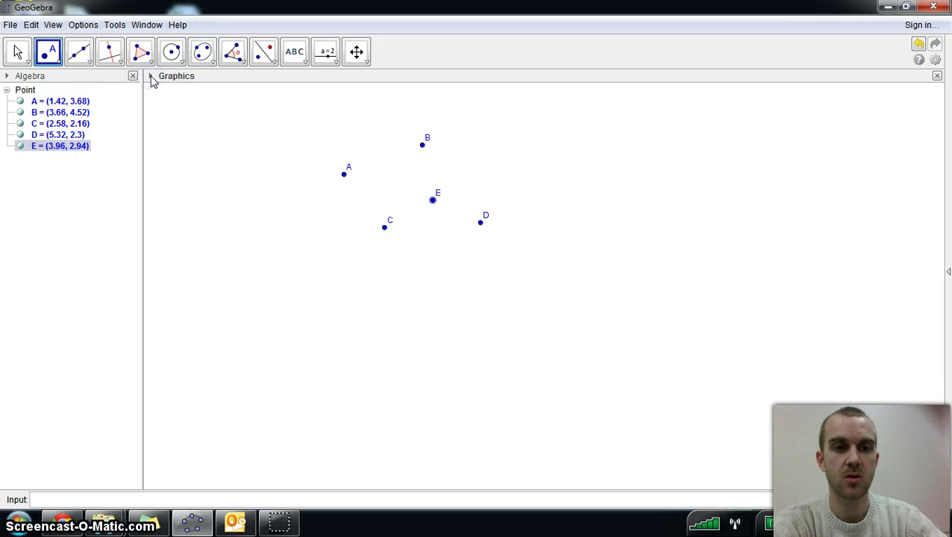
pyautogui.click(16, 55)
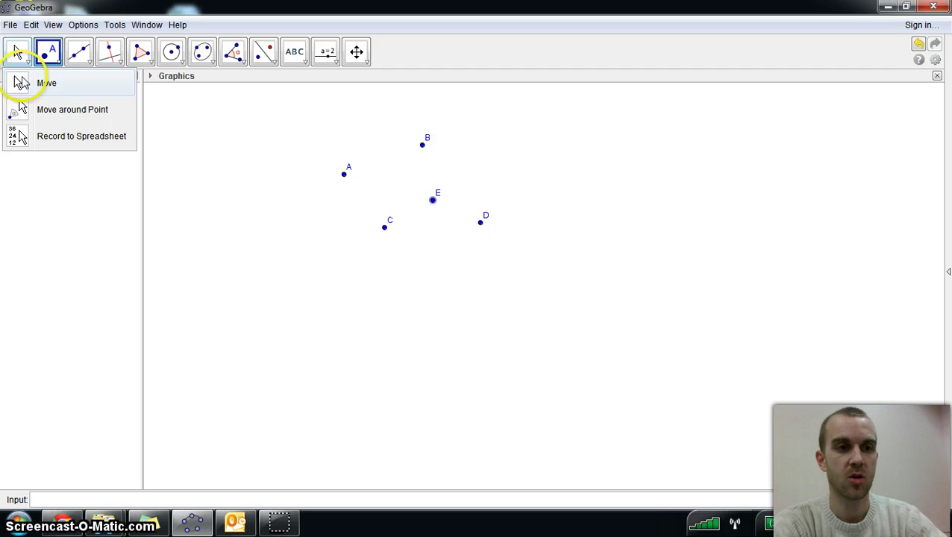
pyautogui.click(20, 82)
pyautogui.click(187, 125)
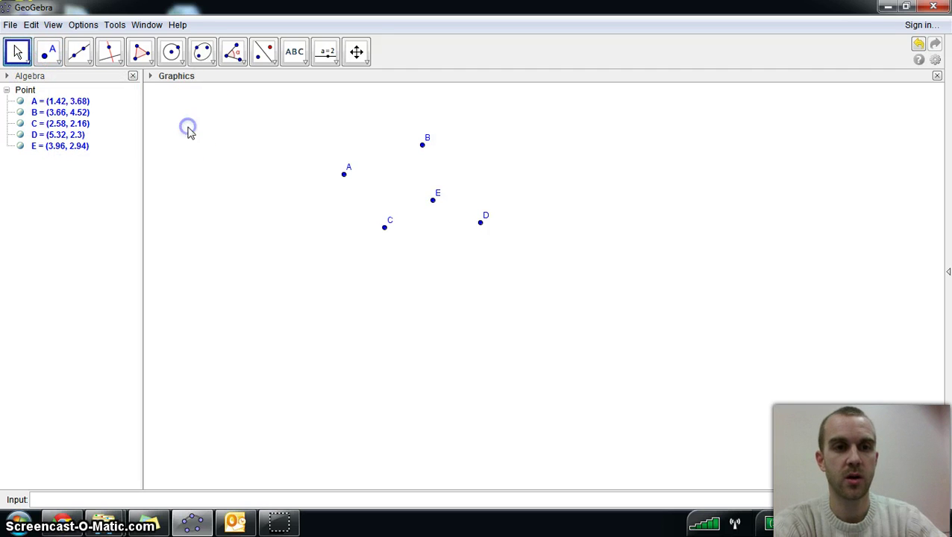
pyautogui.click(152, 78)
pyautogui.click(153, 92)
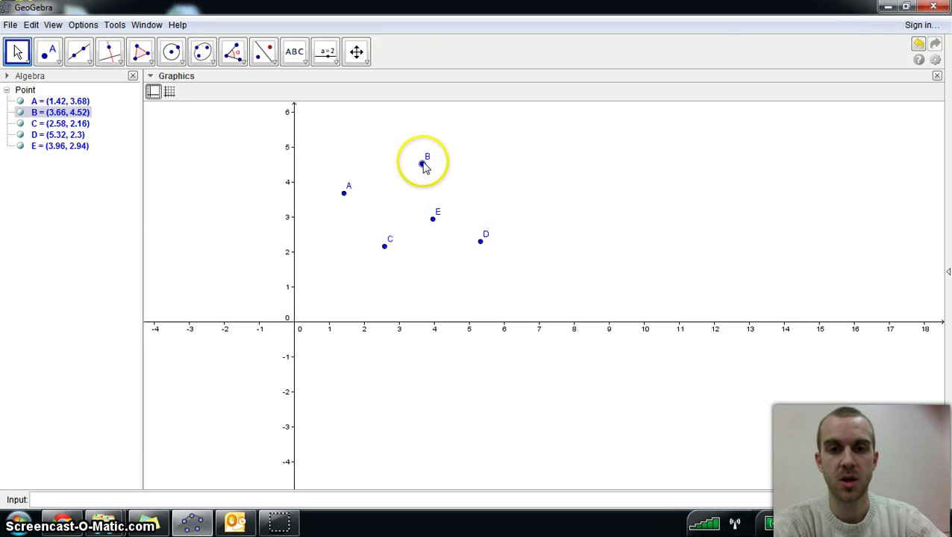
# - Drag point B to (-1.32, 2.12)
pyautogui.moveTo(422, 165); pyautogui.dragTo(447, 279)
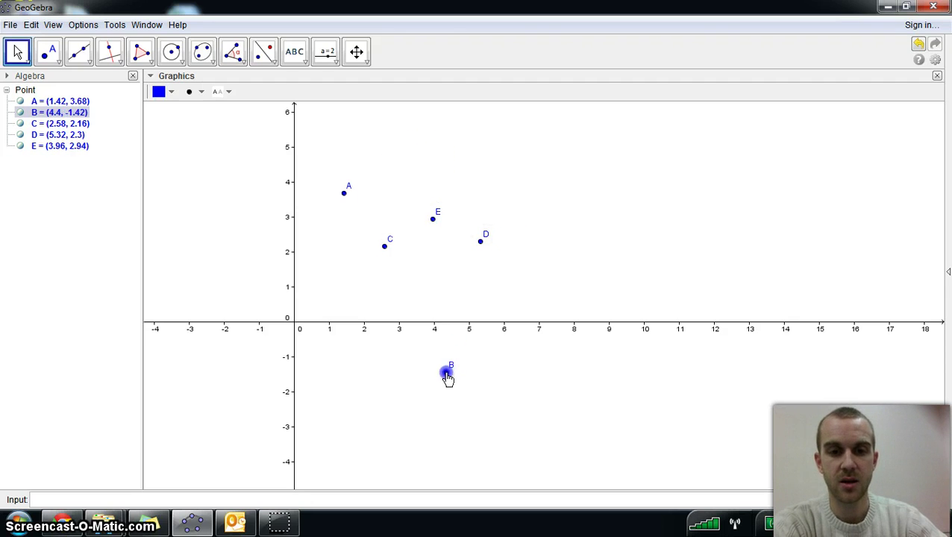
pyautogui.moveTo(334, 388); pyautogui.dragTo(282, 257)
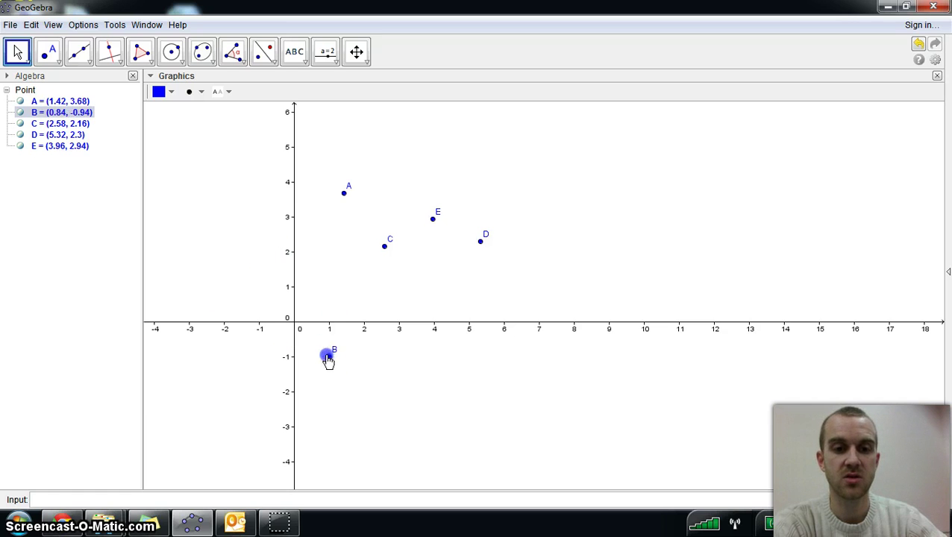
pyautogui.moveTo(328, 360); pyautogui.dragTo(248, 247)
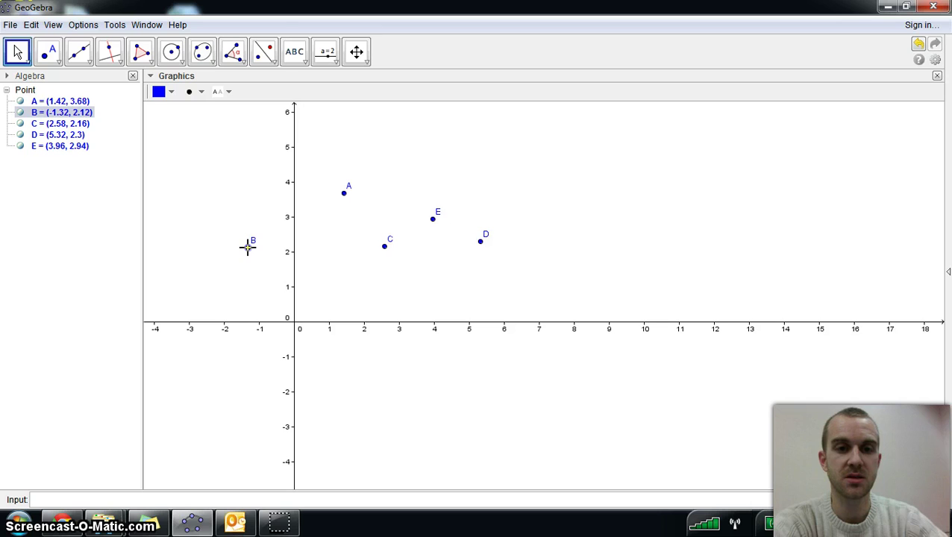
pyautogui.click(248, 248)
# - Draw line a through new points F (6.02, 0.42) and G (-1.32, 3.84)
pyautogui.click(79, 52)
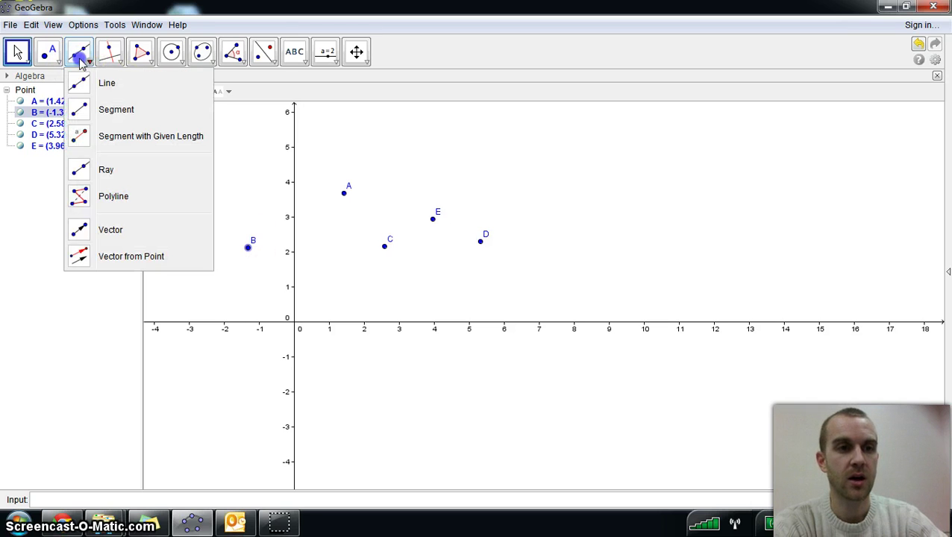
pyautogui.click(87, 83)
pyautogui.click(463, 354)
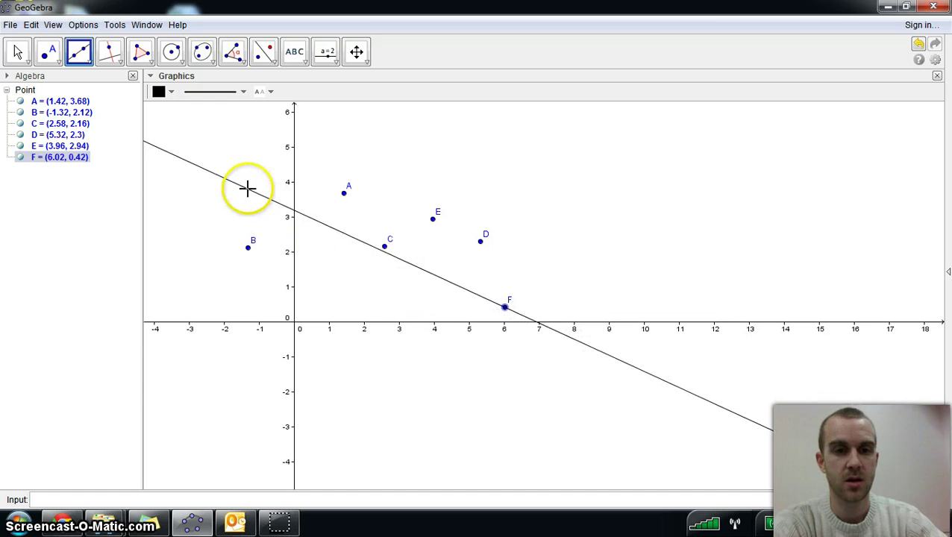
pyautogui.click(247, 188)
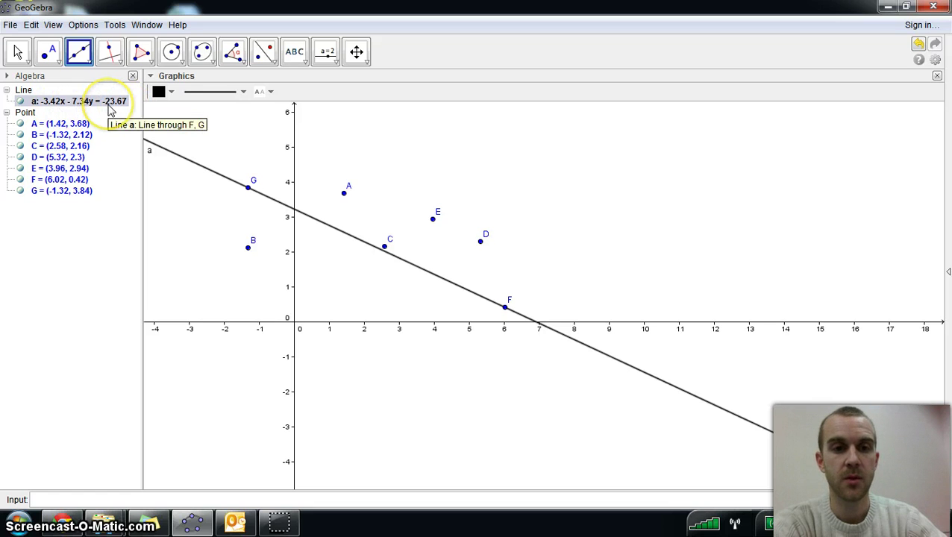
pyautogui.click(45, 57)
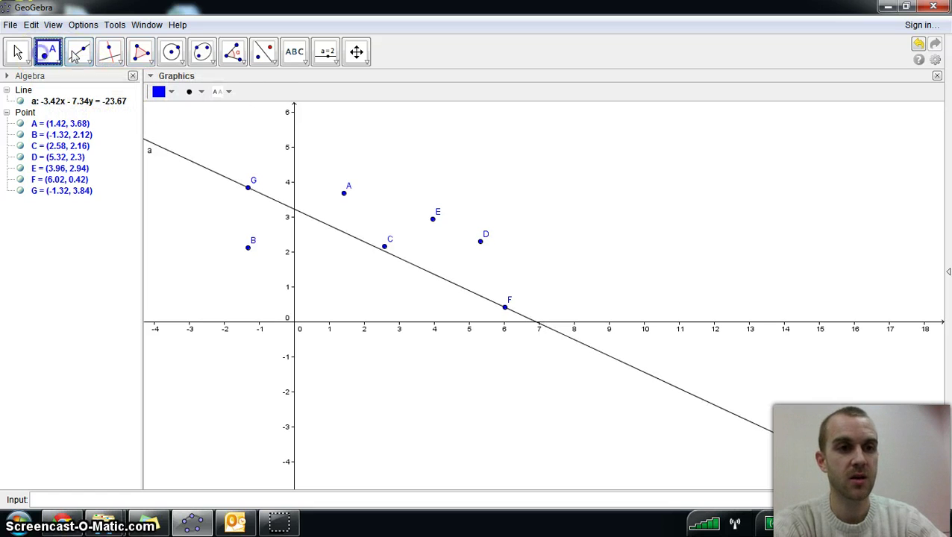
# - Place point H on line a and slide it back and forth along the line
pyautogui.click(326, 224)
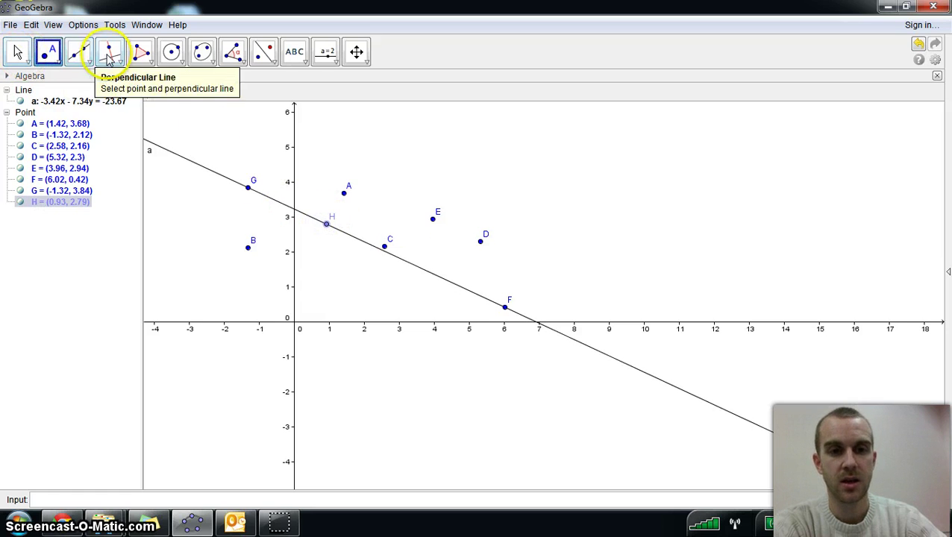
pyautogui.click(18, 51)
pyautogui.moveTo(327, 225); pyautogui.dragTo(334, 231)
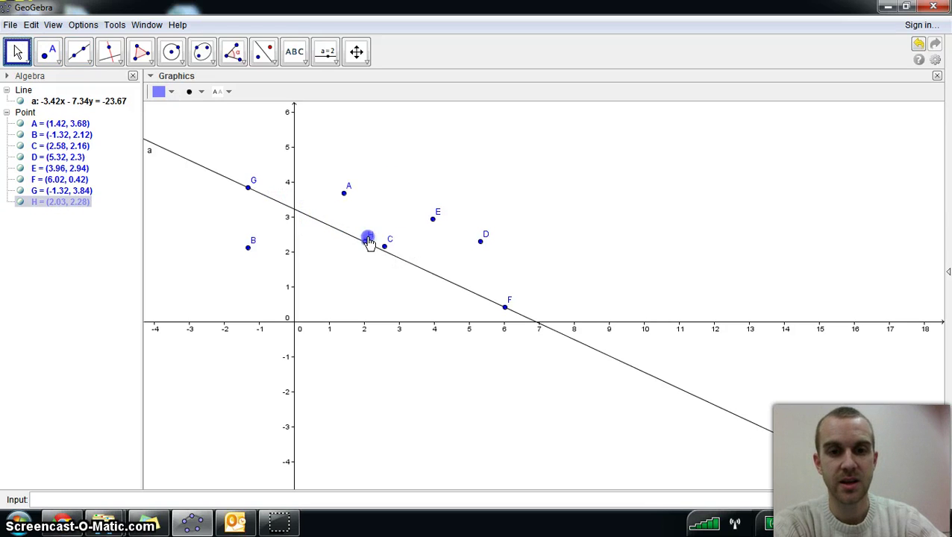
pyautogui.moveTo(505, 287); pyautogui.dragTo(430, 278)
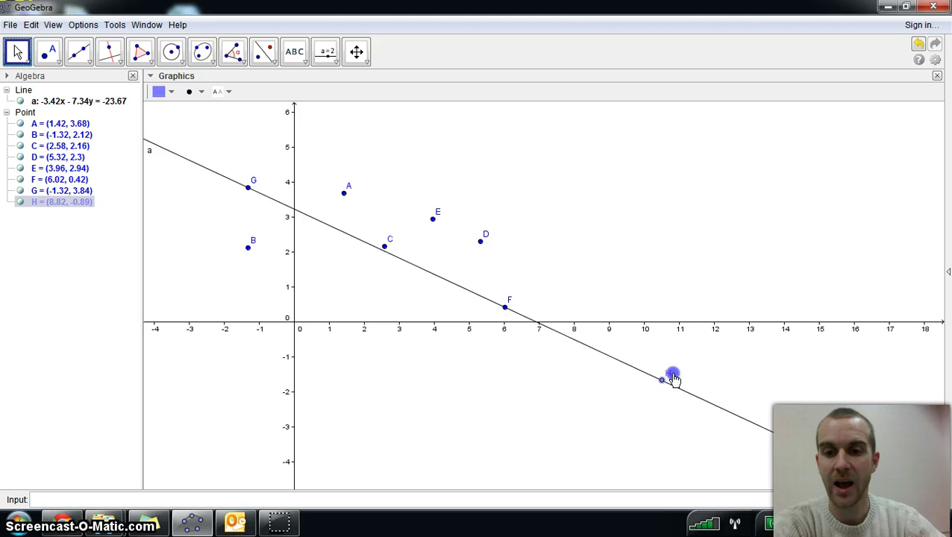
pyautogui.moveTo(672, 379); pyautogui.dragTo(615, 363)
pyautogui.moveTo(652, 203); pyautogui.dragTo(675, 285)
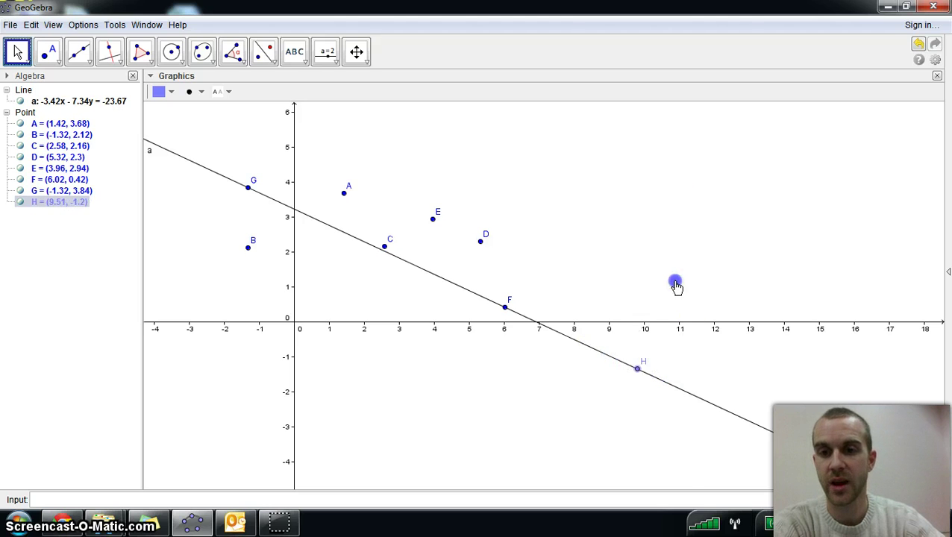
pyautogui.moveTo(693, 476); pyautogui.dragTo(572, 374)
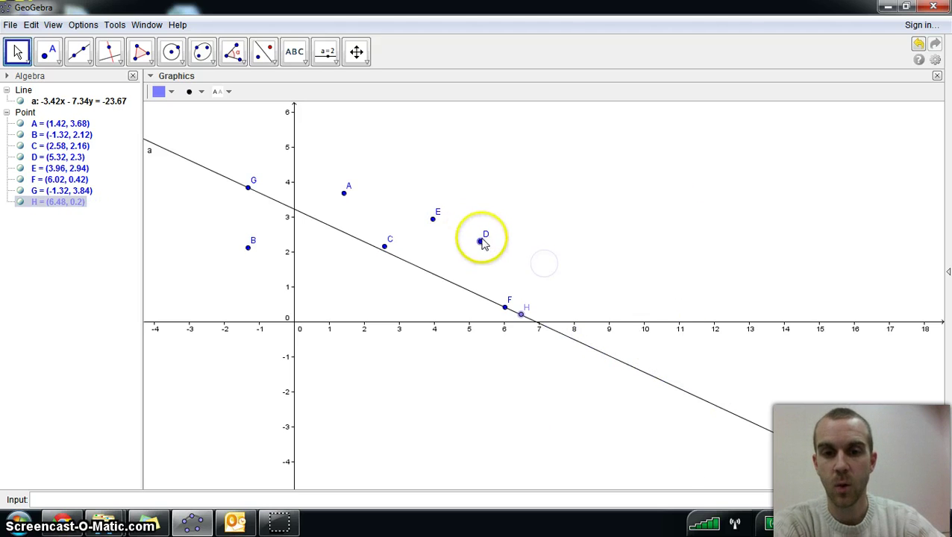
# - Move point D to (9.8, 4.22) and settle H on line a at (0.19, 3.13)
pyautogui.moveTo(480, 240); pyautogui.dragTo(637, 174)
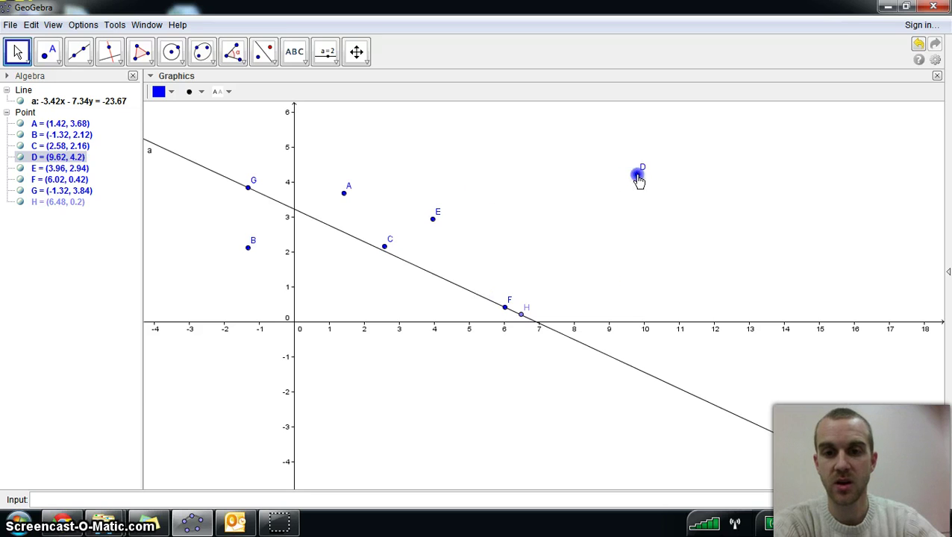
pyautogui.moveTo(520, 314); pyautogui.dragTo(494, 307)
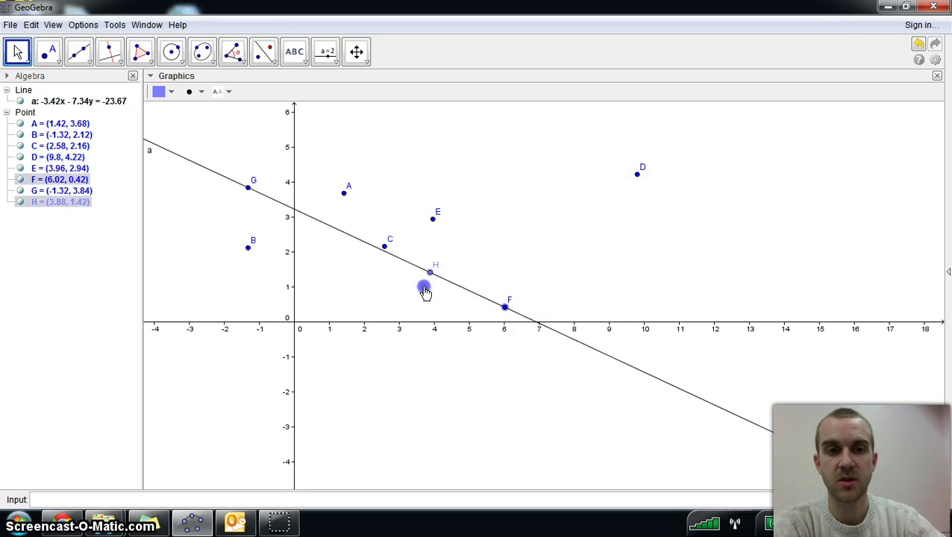
pyautogui.moveTo(380, 250); pyautogui.dragTo(300, 211)
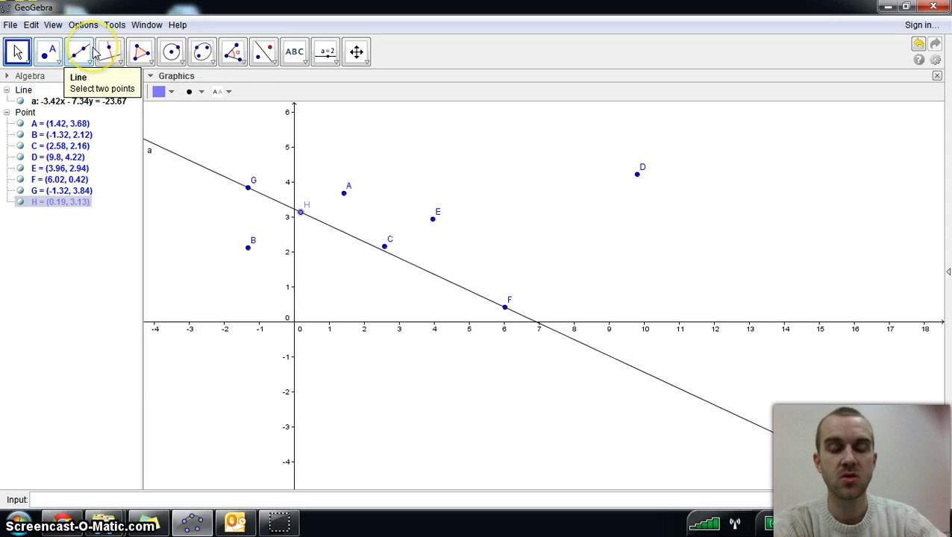